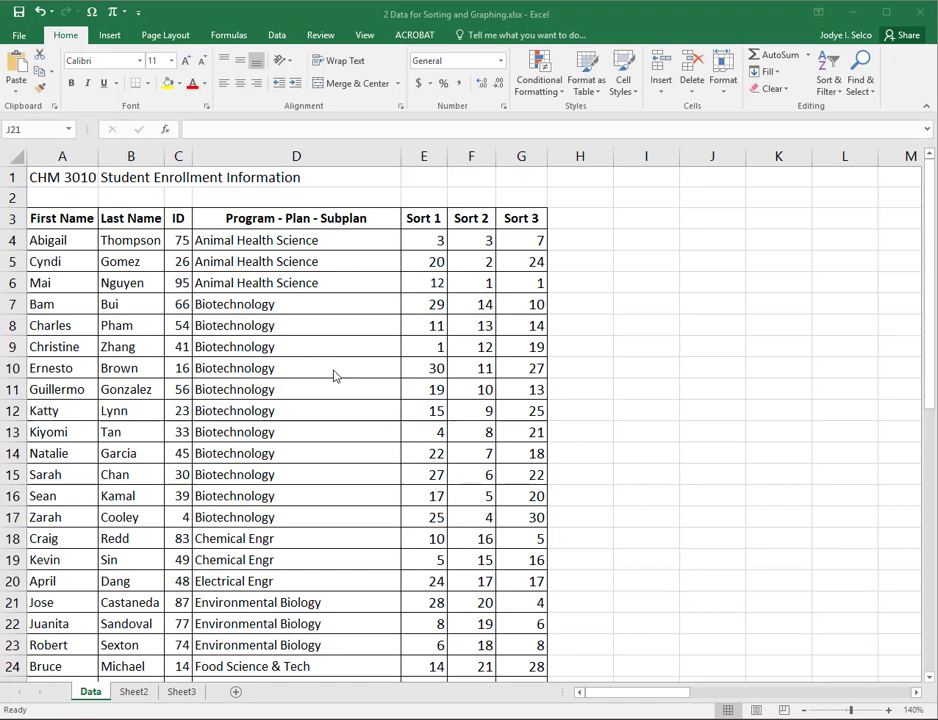
Select the IDs in C4:C33 together with the Sort 1–3 values in E4:G33
key(alt+Tab)
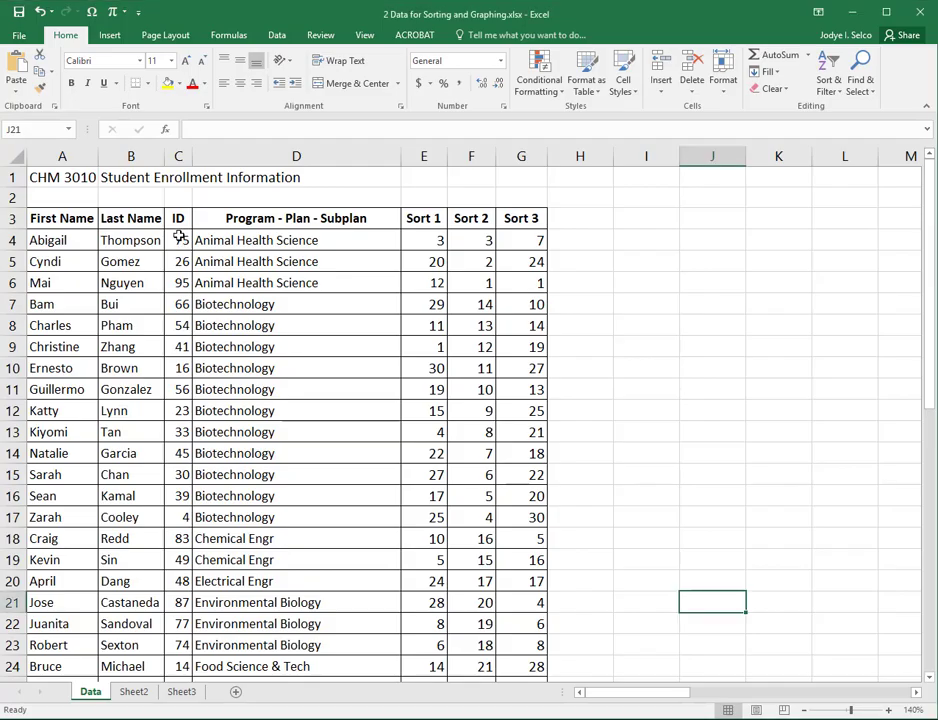
drag(179, 237, 183, 647)
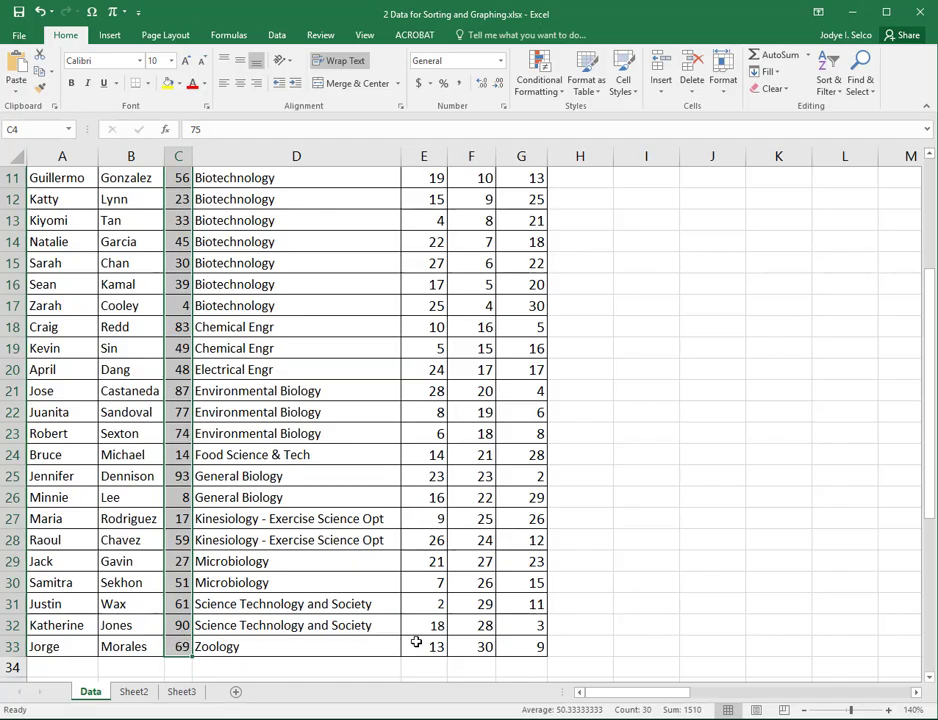
drag(418, 643, 521, 224)
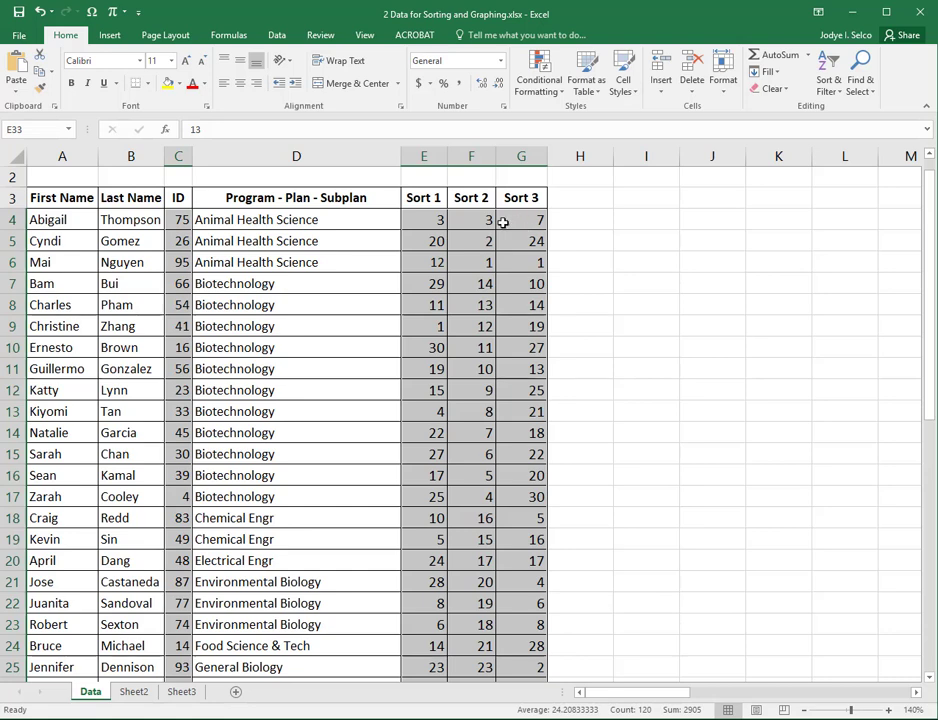
Insert a plain scatter chart from the selected ID and Sort data
click(111, 36)
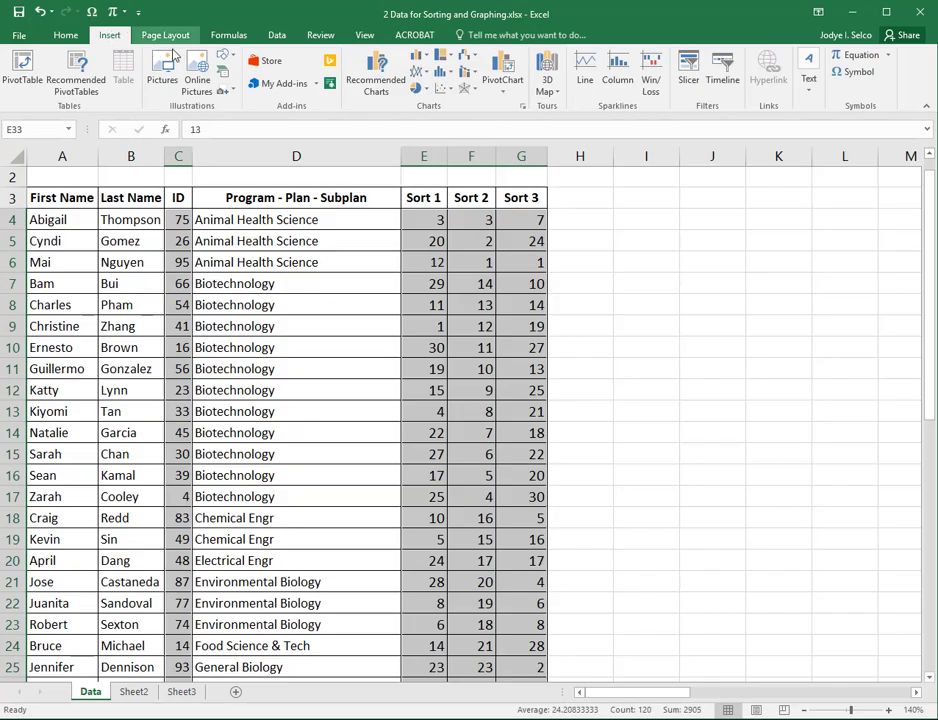
click(443, 91)
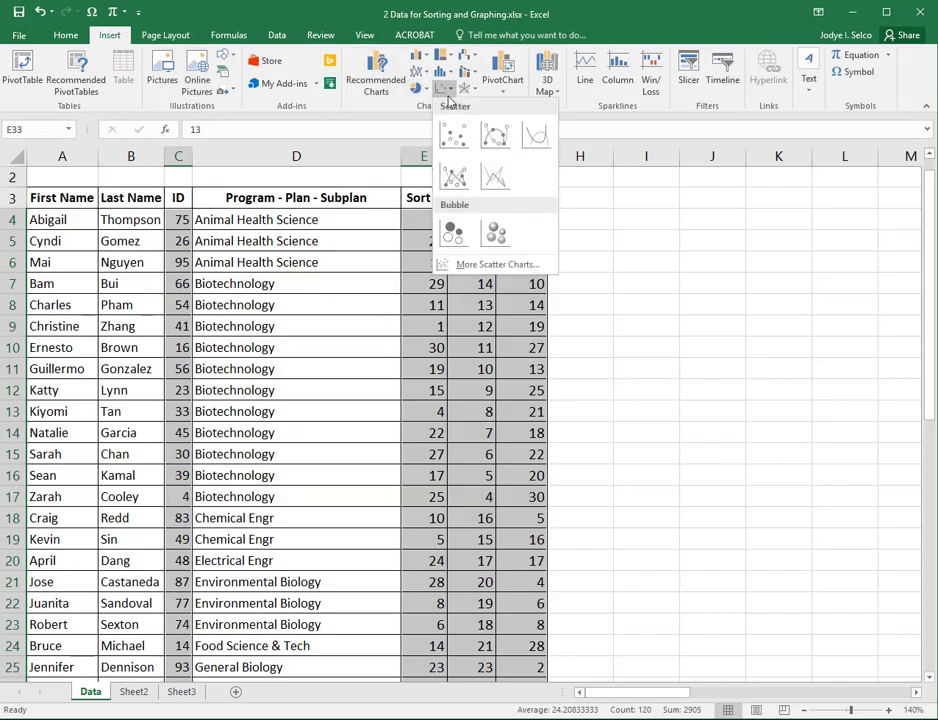
click(454, 133)
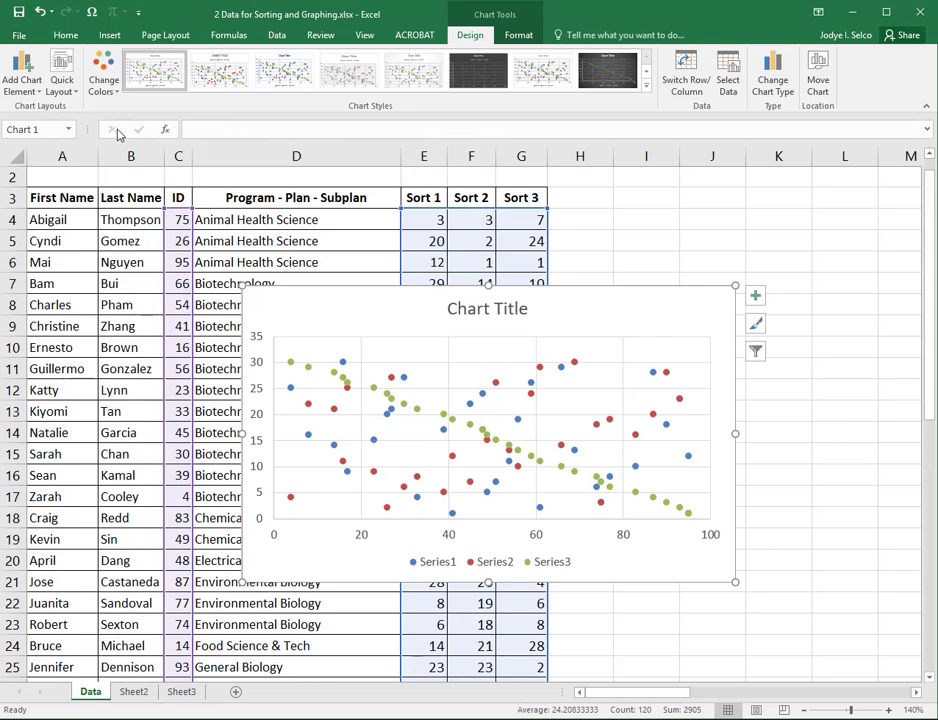
Add primary horizontal and primary vertical axis titles to the chart
click(63, 90)
click(25, 85)
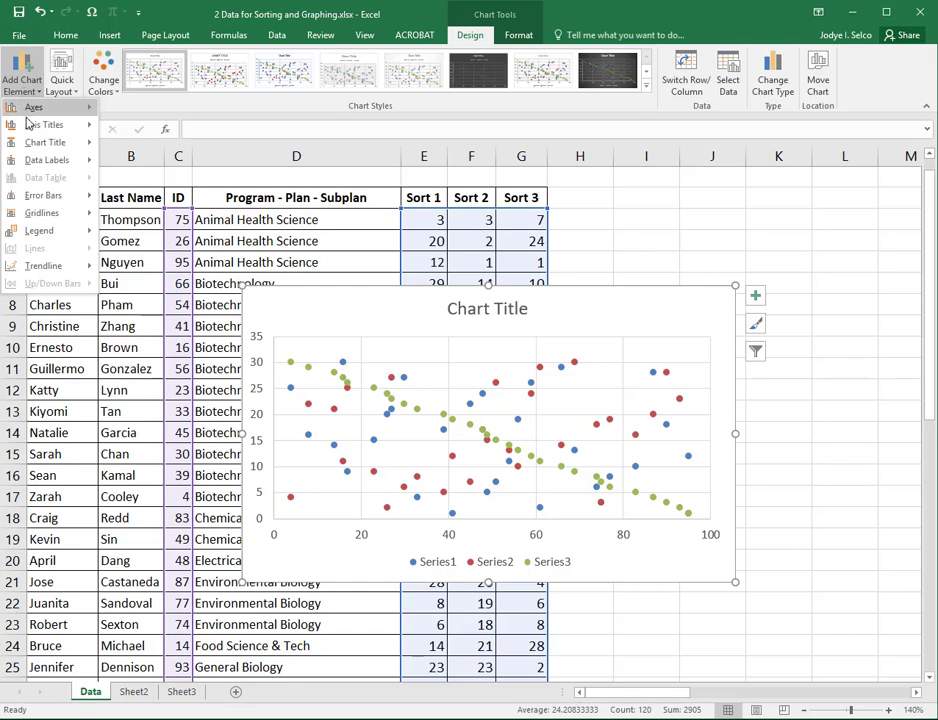
mouse_move(29, 125)
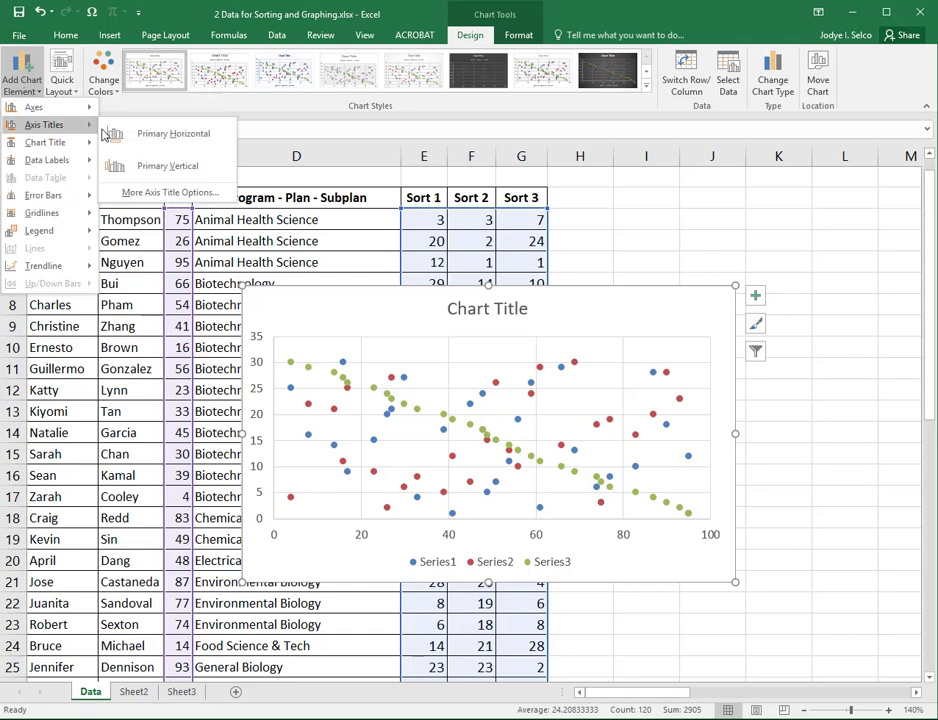
click(150, 134)
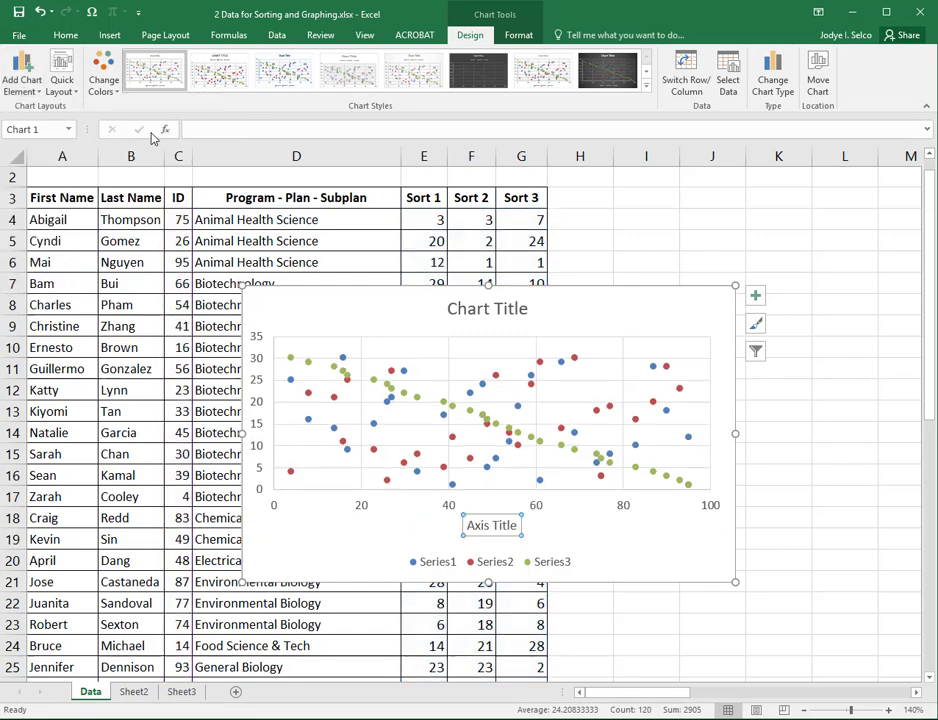
click(24, 80)
mouse_move(29, 125)
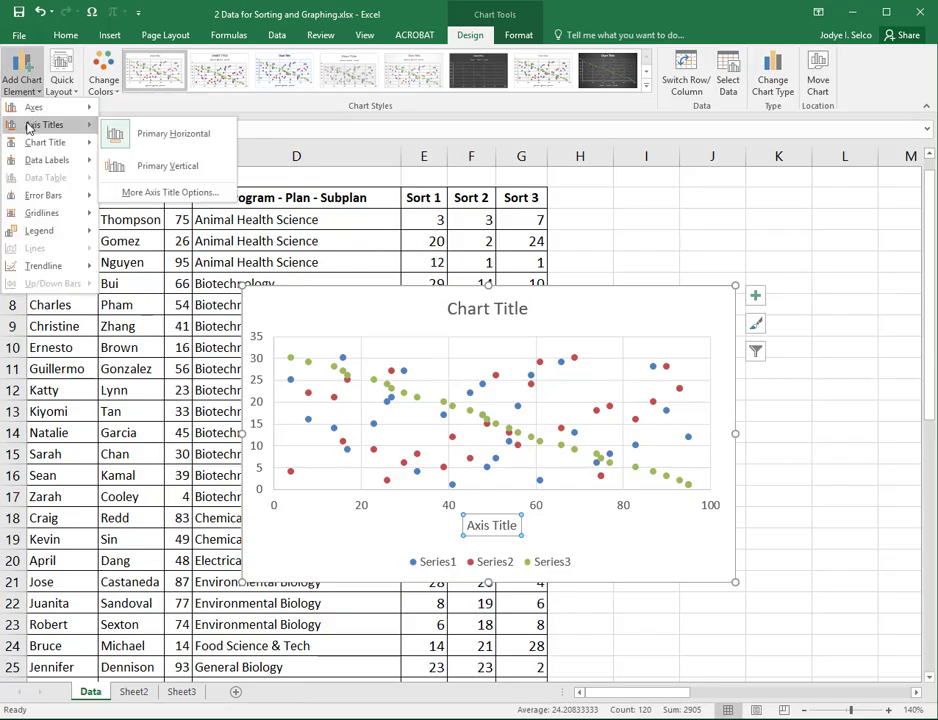
click(167, 164)
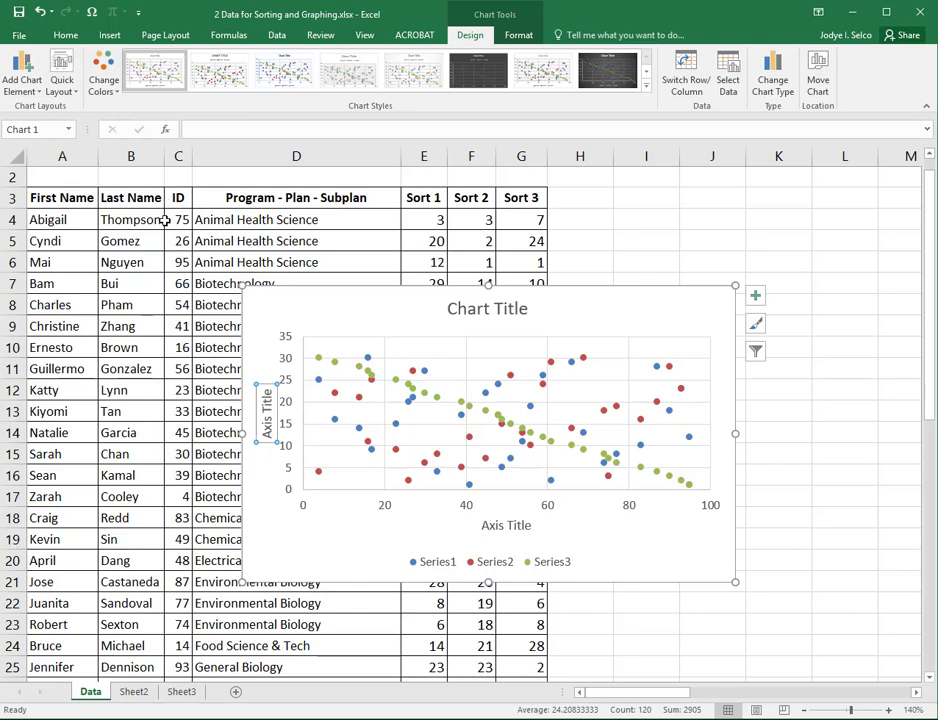
Rename the axis titles to 'ID Number' and 'Sort Ranking'
click(496, 525)
drag(482, 525, 525, 527)
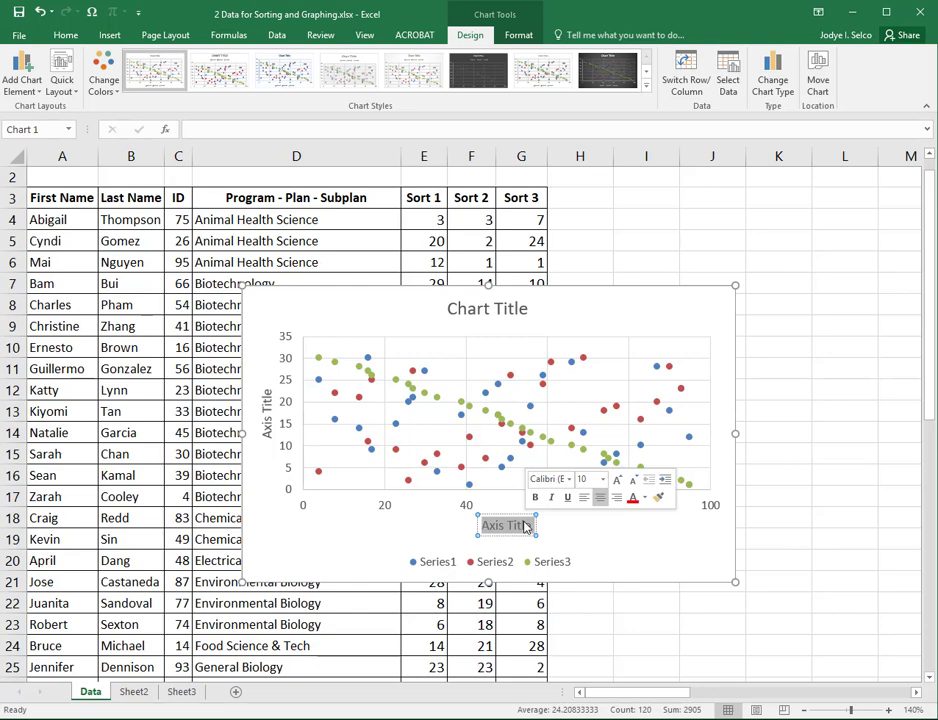
text(ID N)
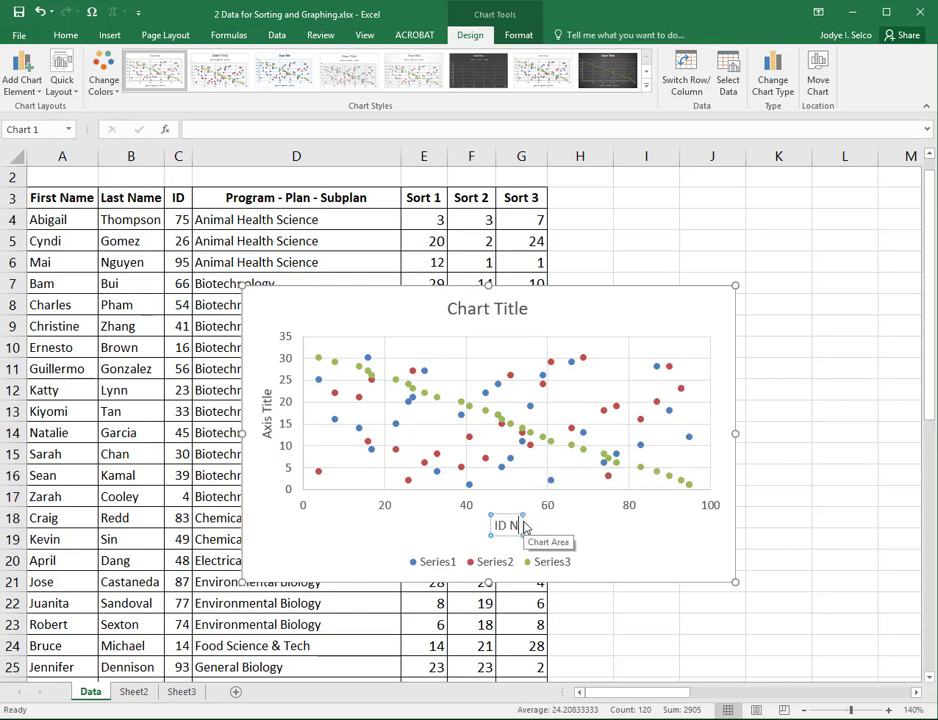
text(umber)
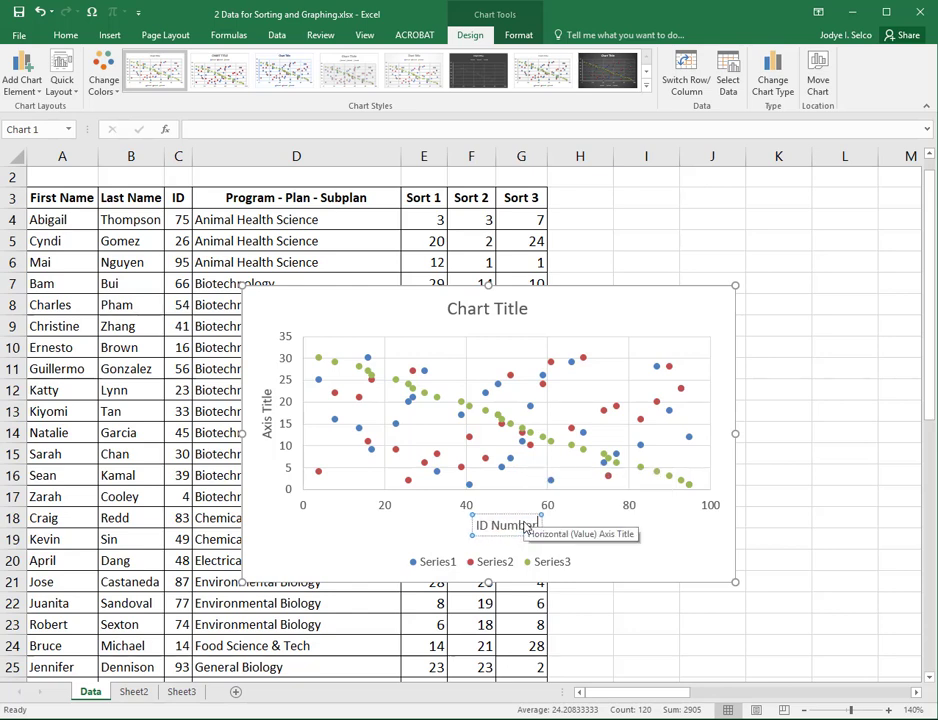
click(266, 412)
text(Sort Ranking)
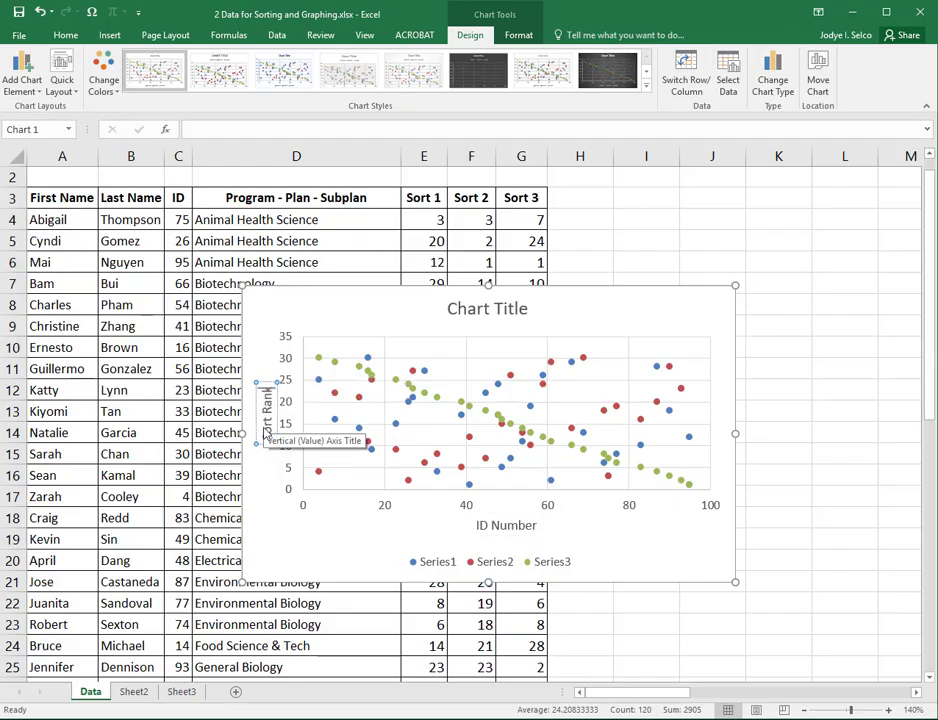
Replace 'Chart Title' with 'Sort and Graph Data'
click(460, 313)
triple_click(459, 313)
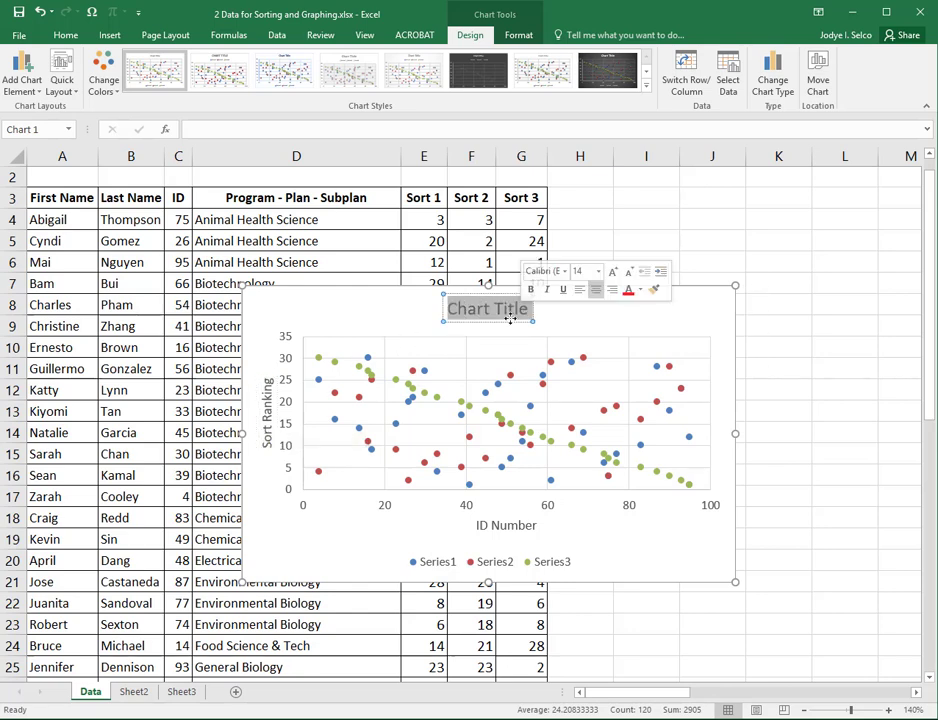
text(Sort and Gr)
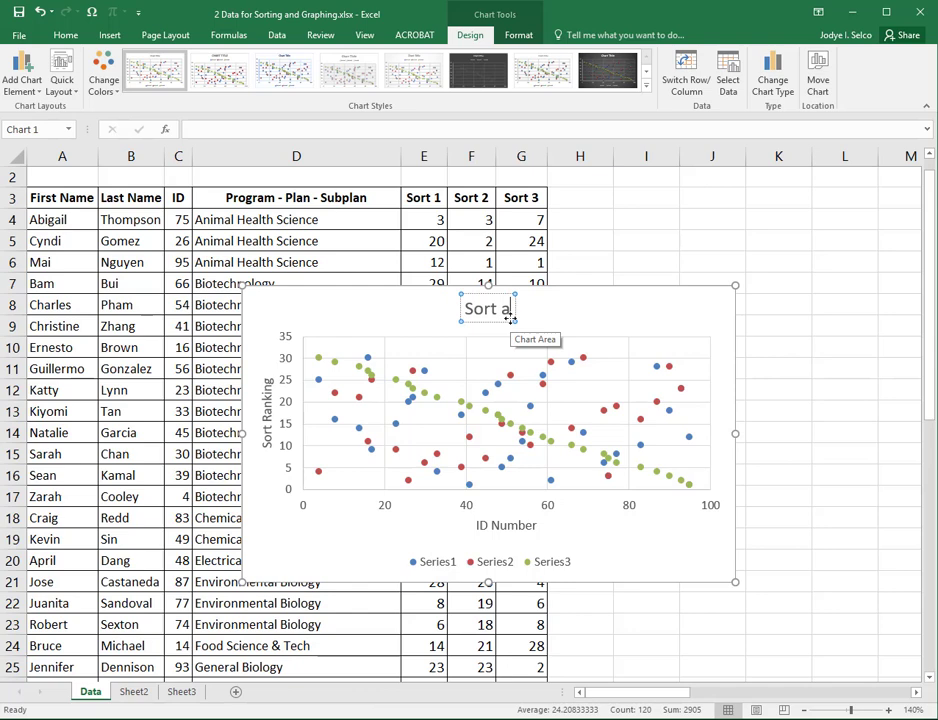
key(BackSpace)
key(BackSpace)
text(Graph Data)
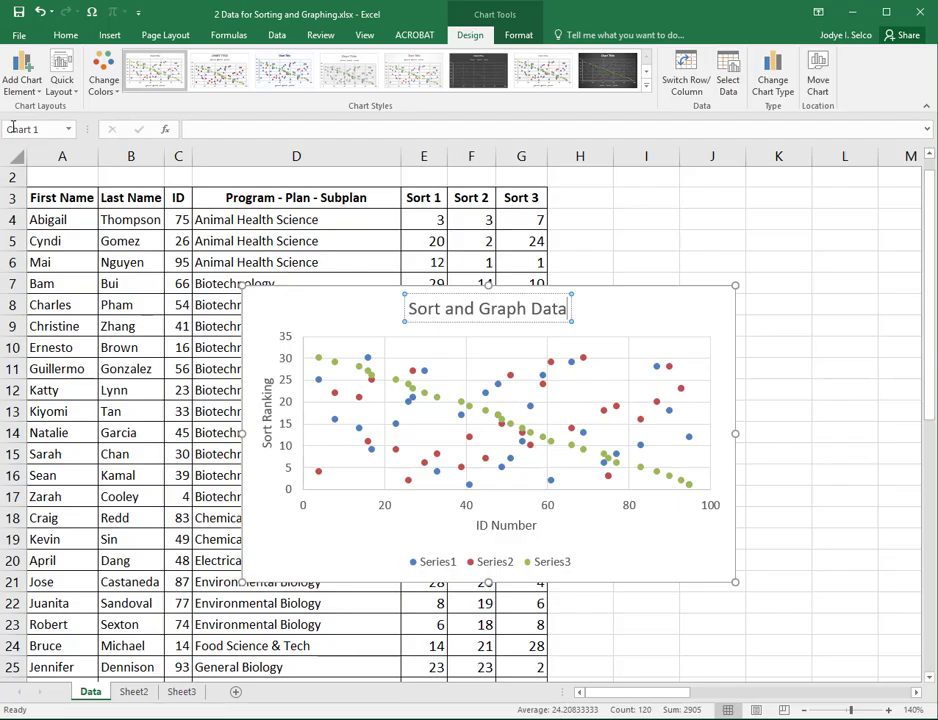
click(21, 80)
mouse_move(53, 237)
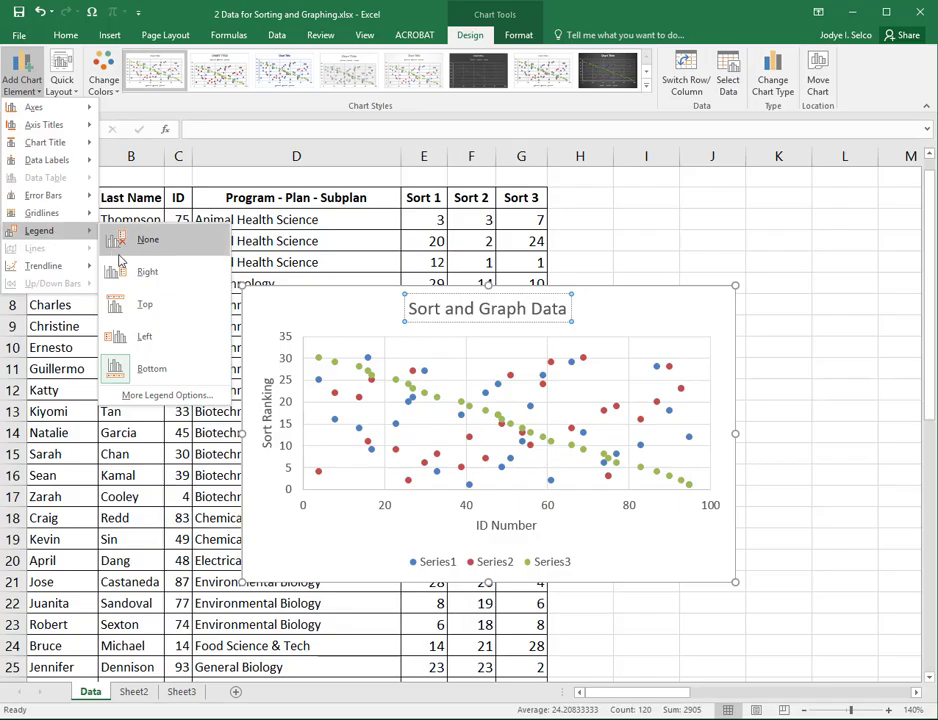
Stretch the chart downward so it reaches about row 25
click(258, 313)
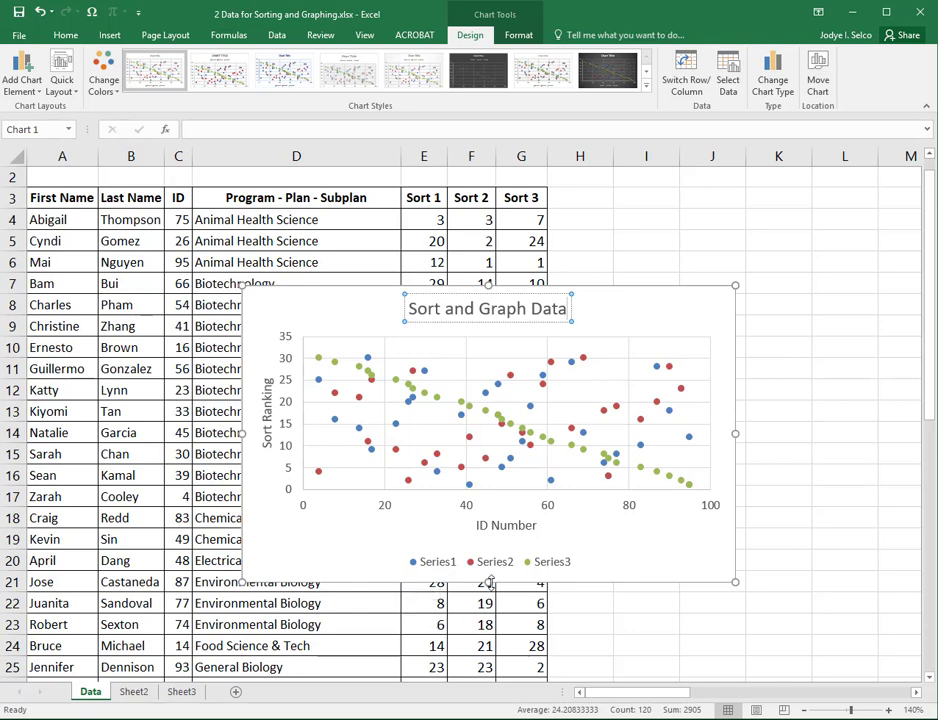
drag(488, 582, 502, 671)
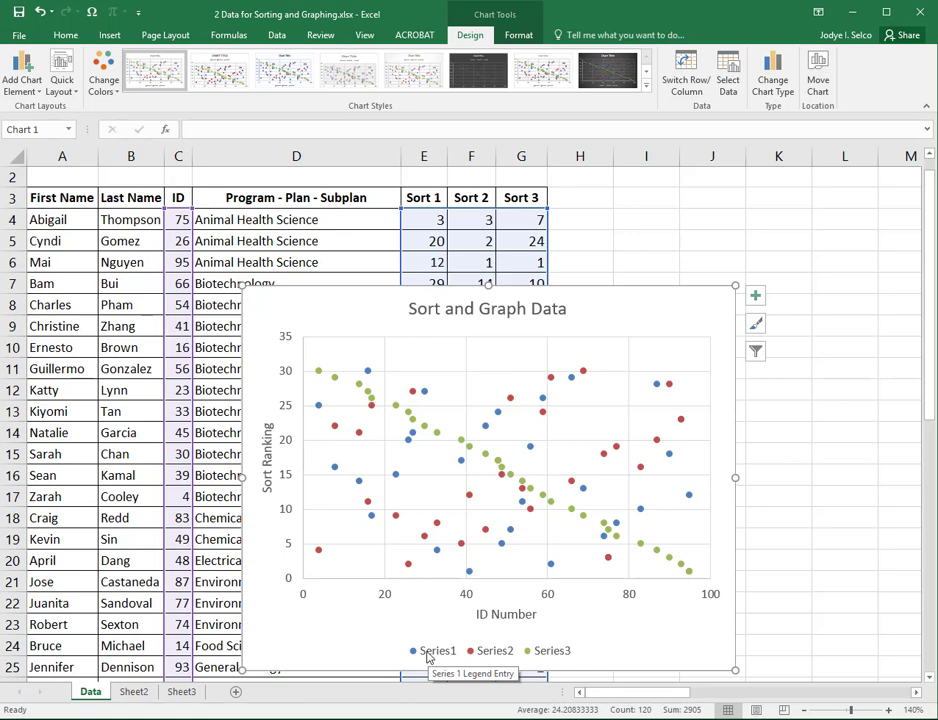
Open the Format Data Series settings for the Series1 points
click(470, 572)
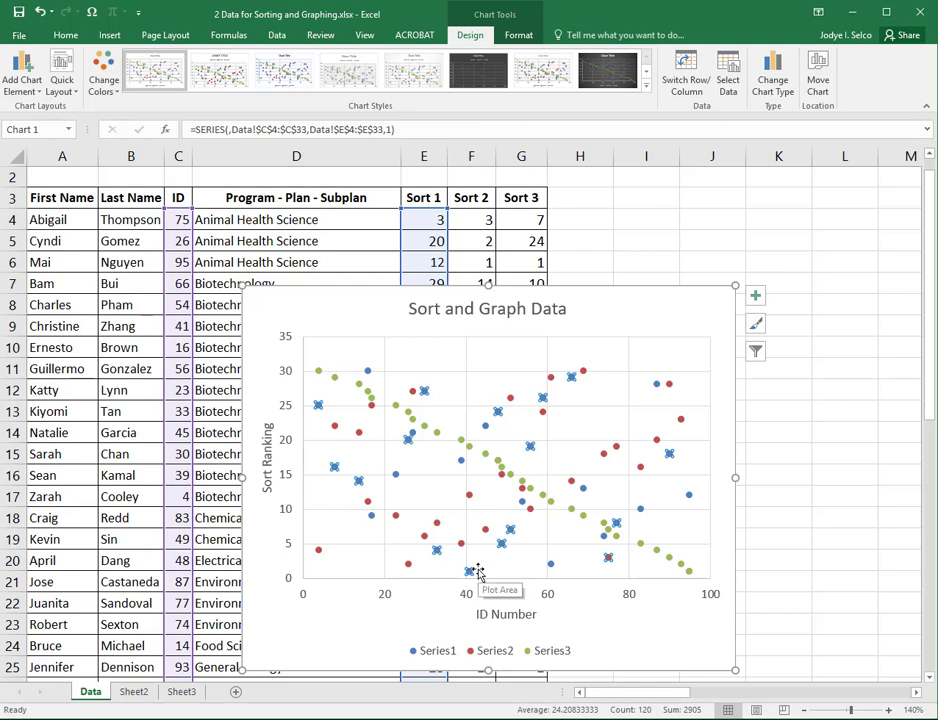
right_click(470, 572)
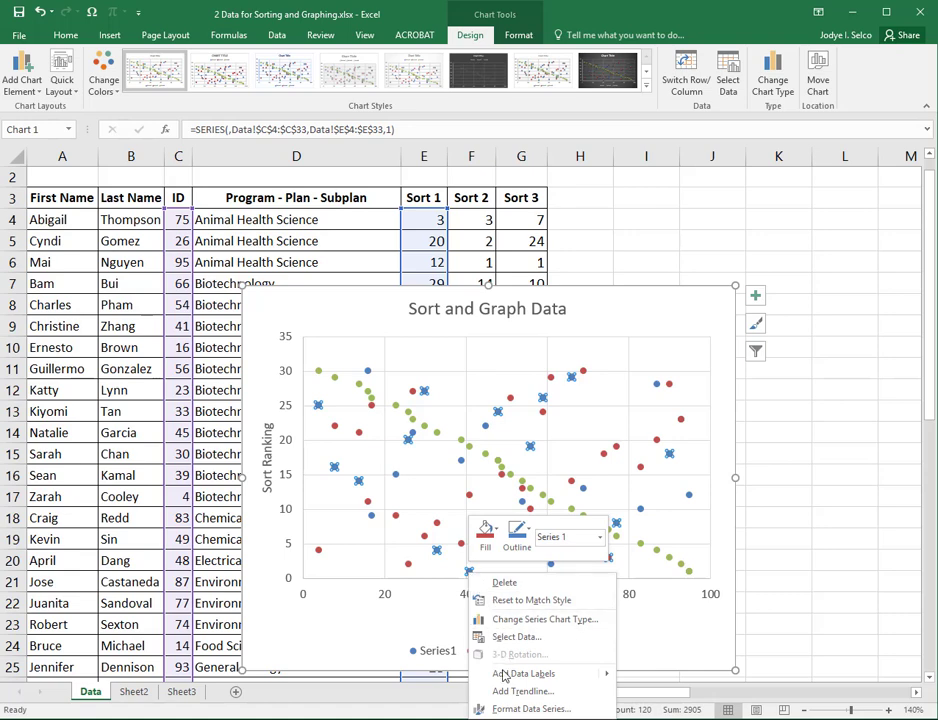
click(508, 710)
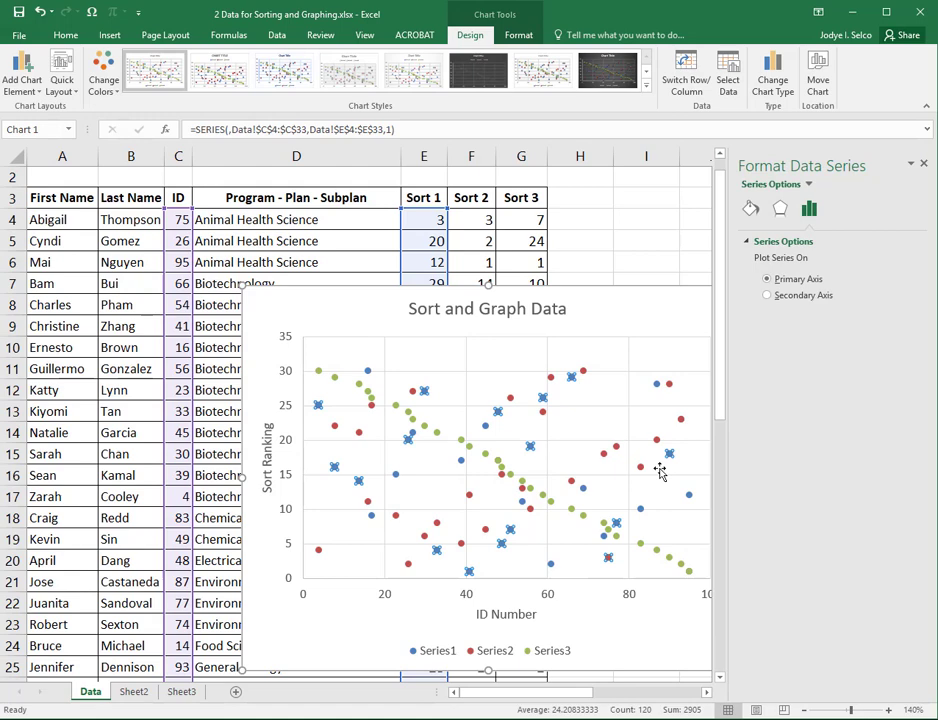
Make the Series1 markers built-in triangles at size 3
click(751, 210)
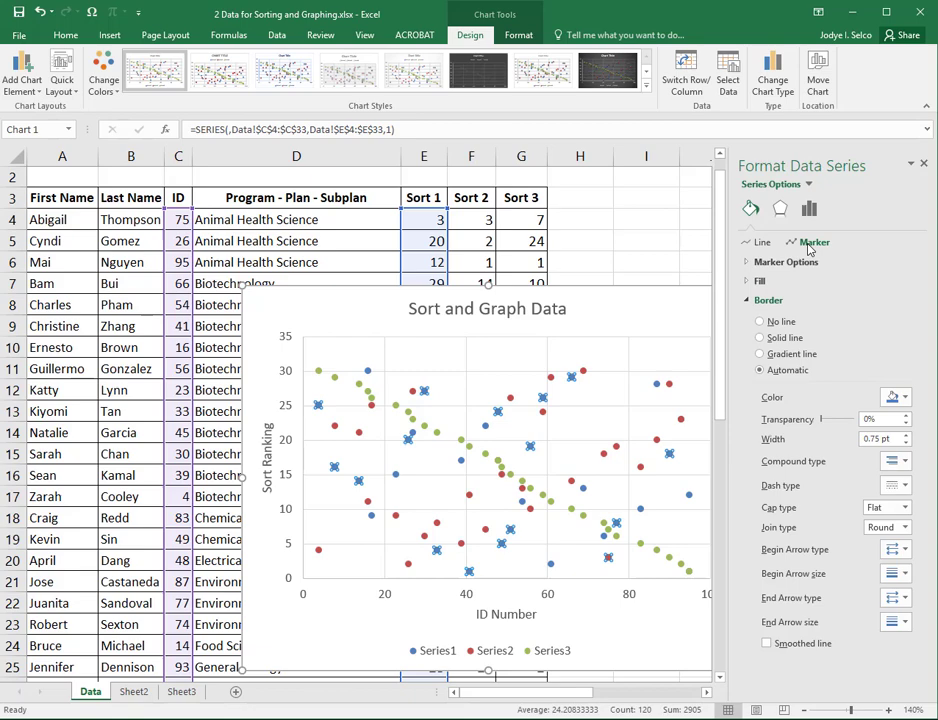
click(804, 264)
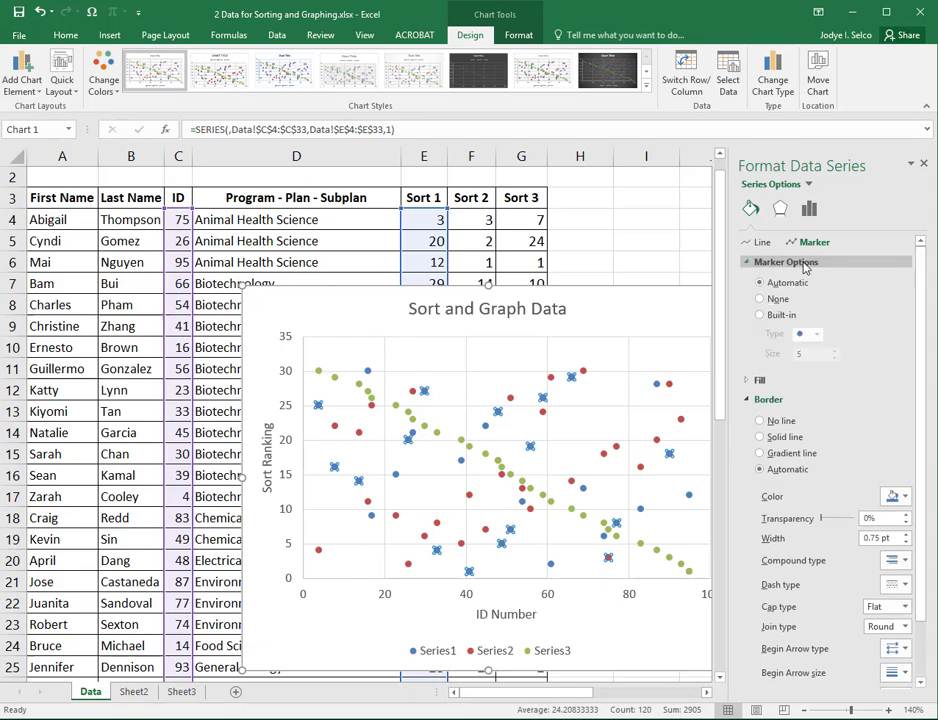
click(760, 316)
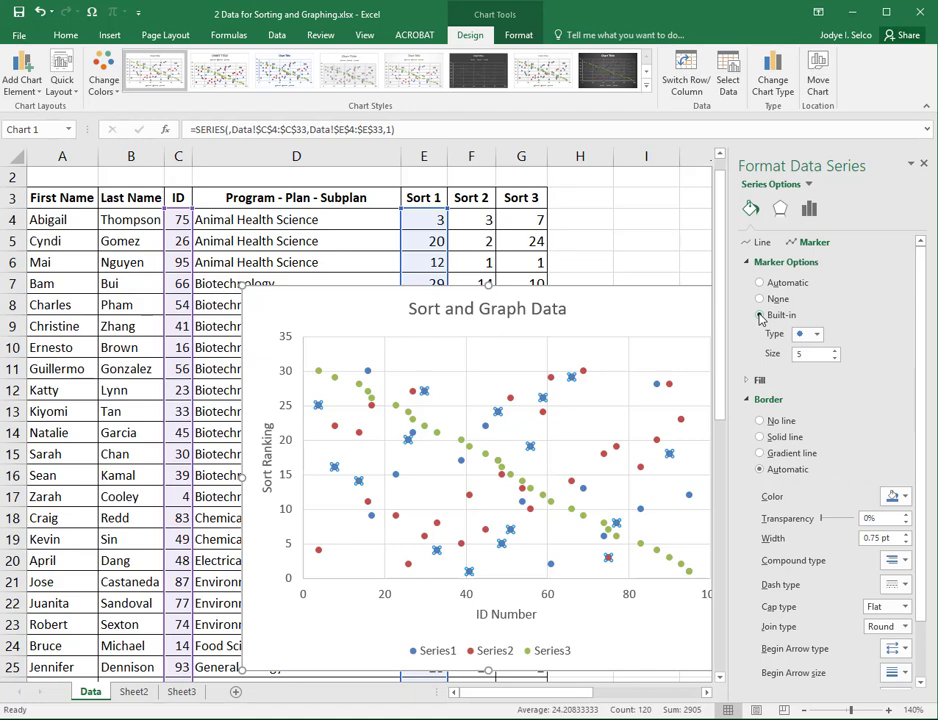
click(817, 335)
click(805, 379)
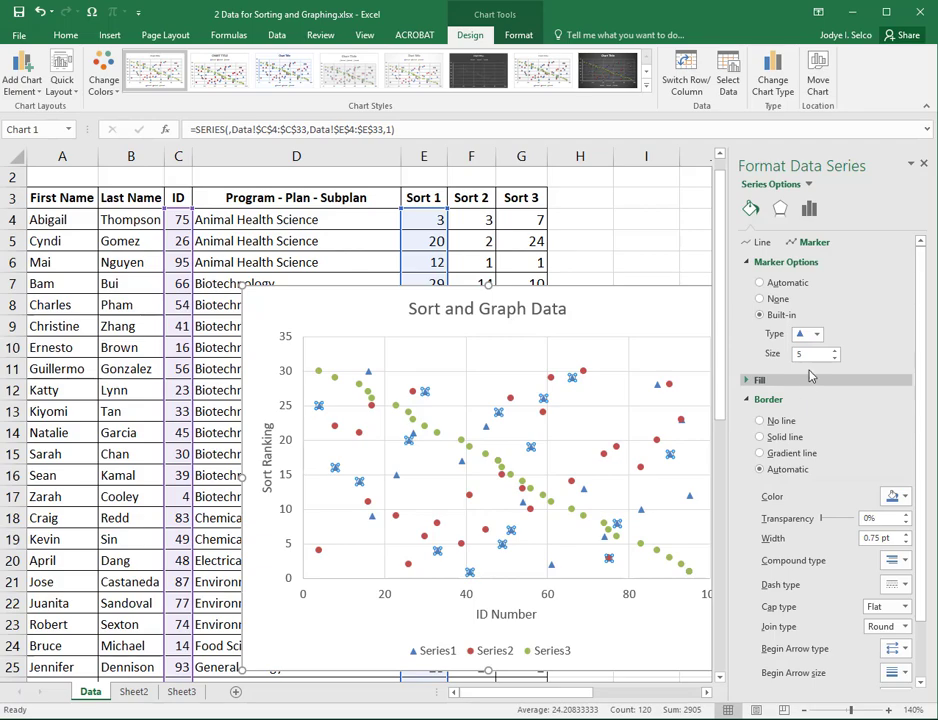
click(834, 358)
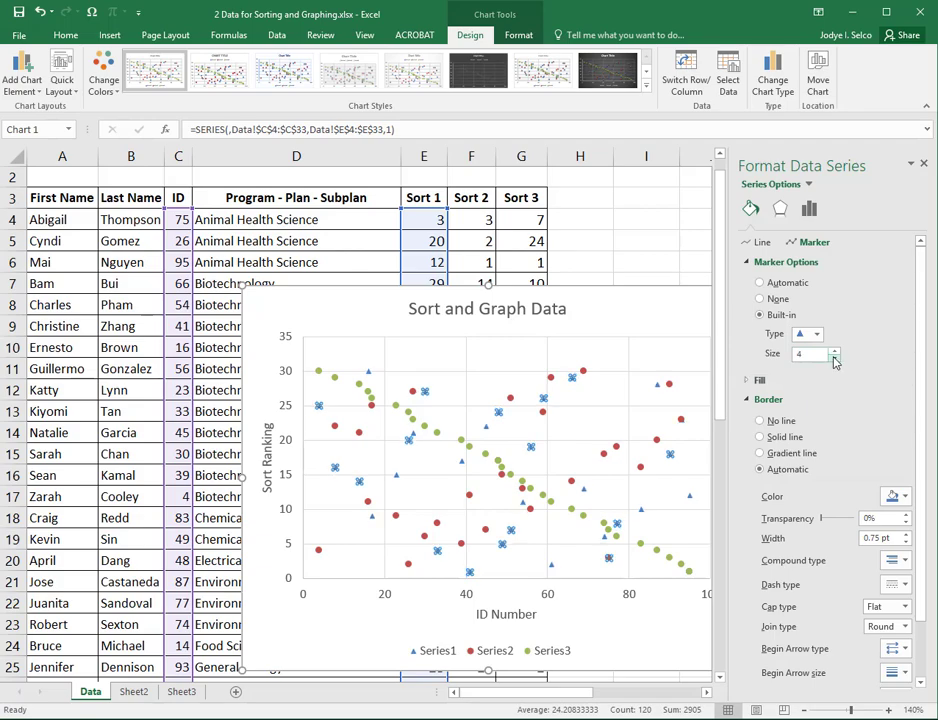
click(834, 358)
click(905, 497)
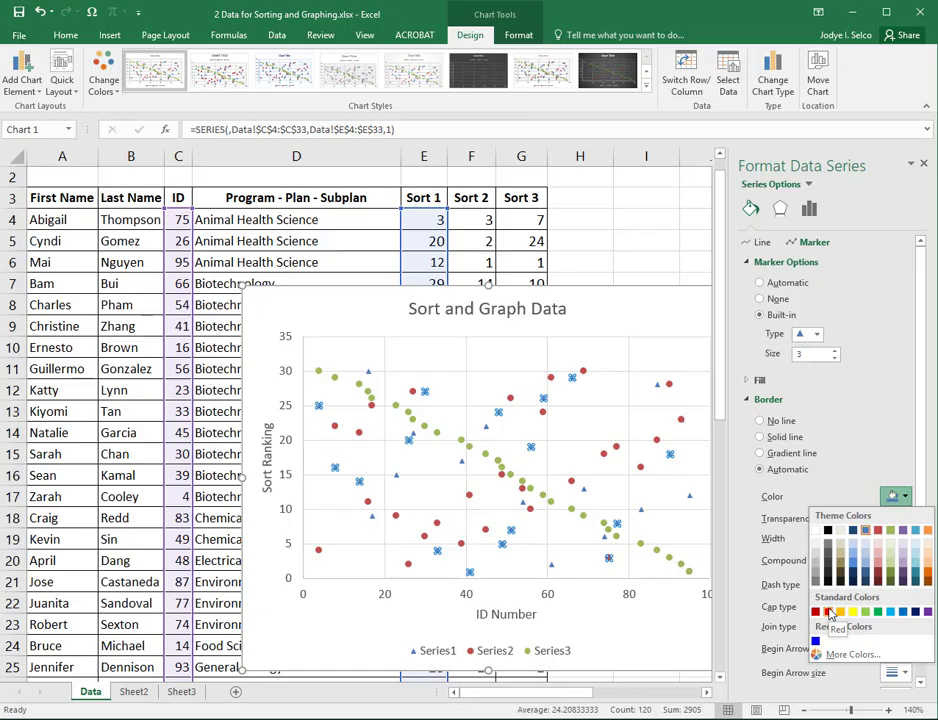
Give the Series1 triangle markers a red outline and a solid red fill
click(828, 613)
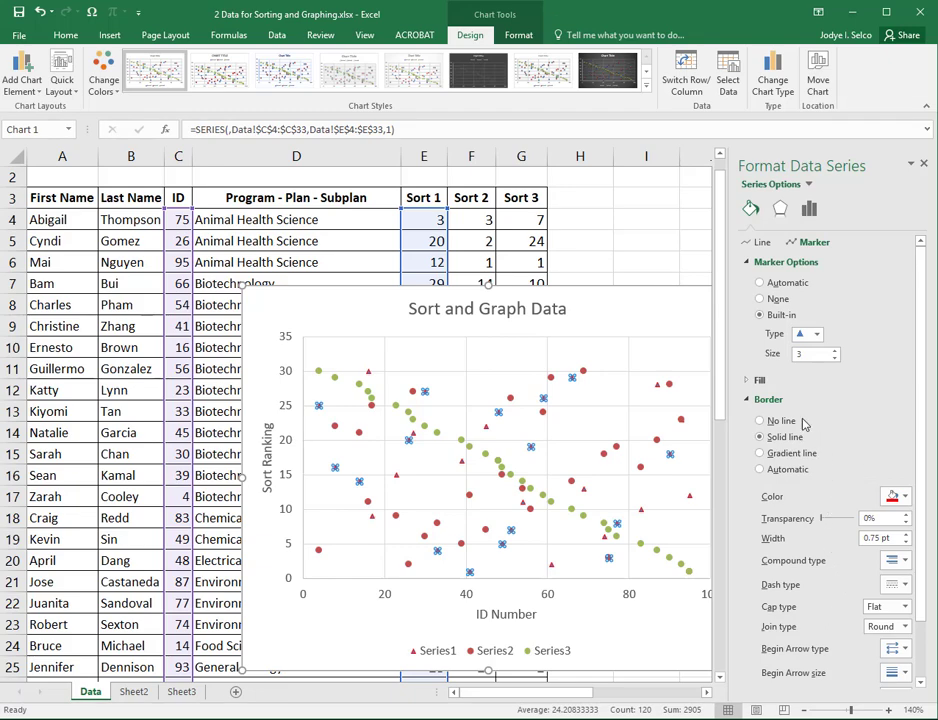
click(759, 381)
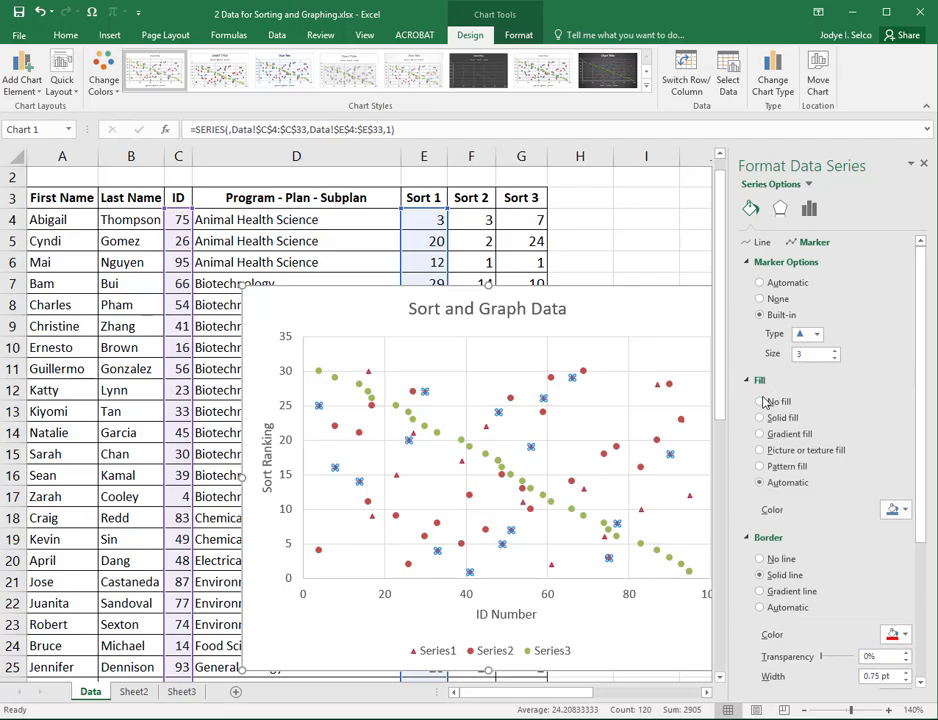
click(893, 509)
click(828, 626)
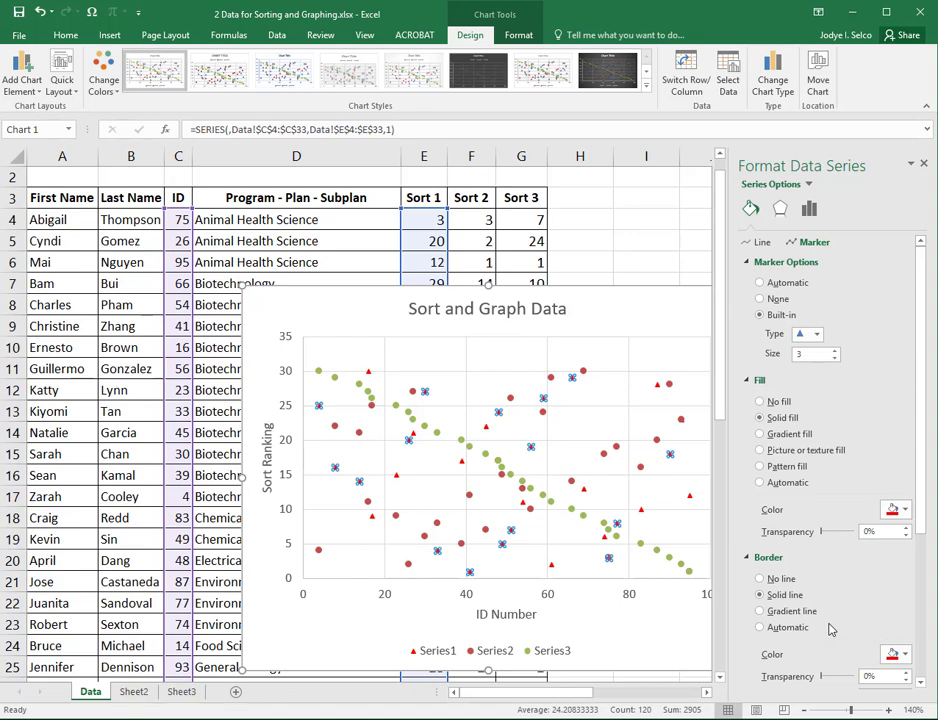